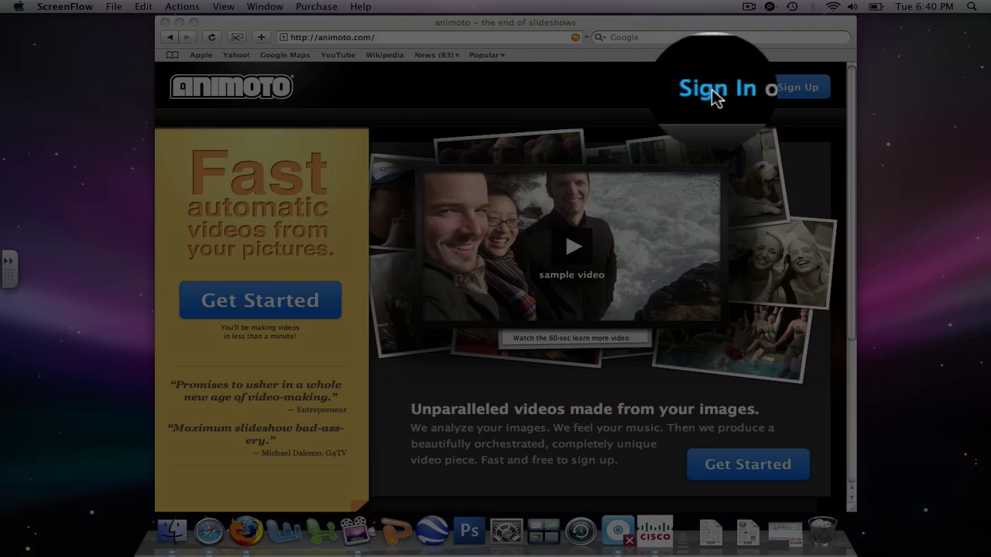
# Step: Bring the Safari window with animoto.com to the front
pyautogui.click(712, 89)
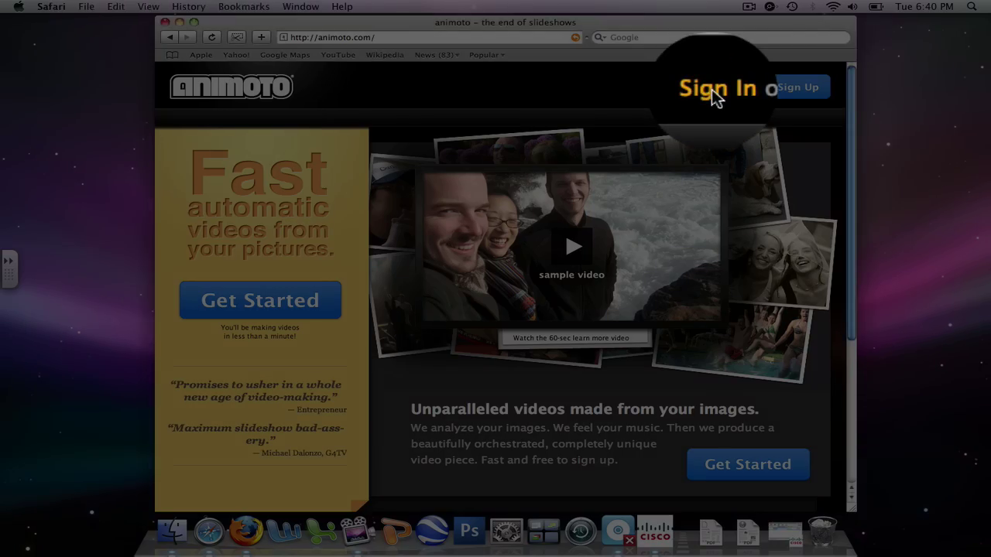
# Step: Sign in with the account e-mail and password to reach My Videos
pyautogui.click(711, 89)
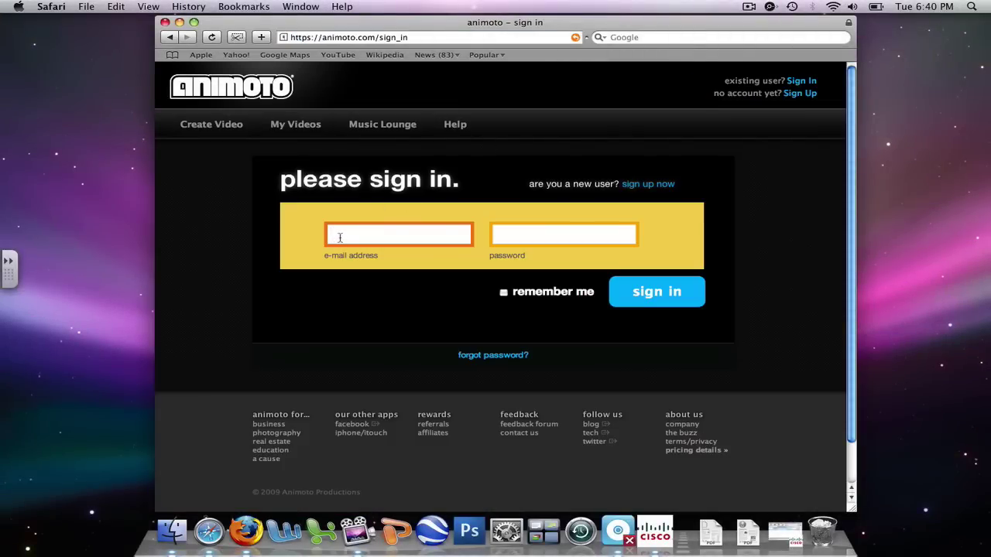
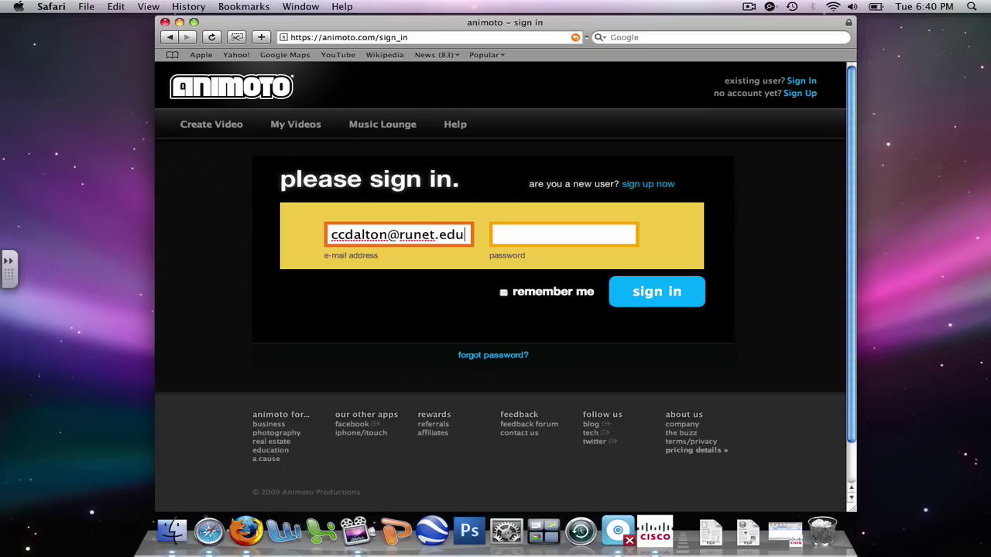
pyautogui.press('Tab')
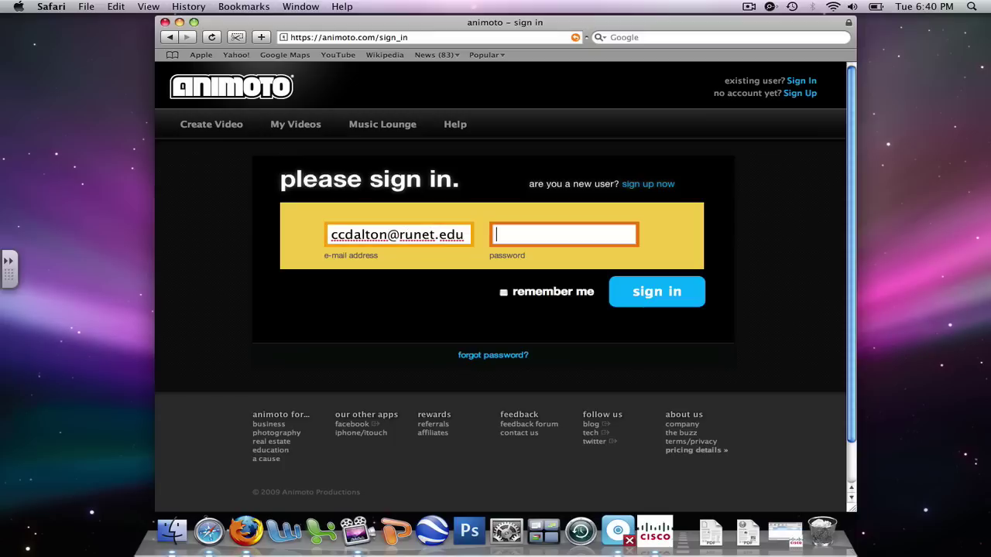
pyautogui.write('••••••••••')
pyautogui.press('Return')
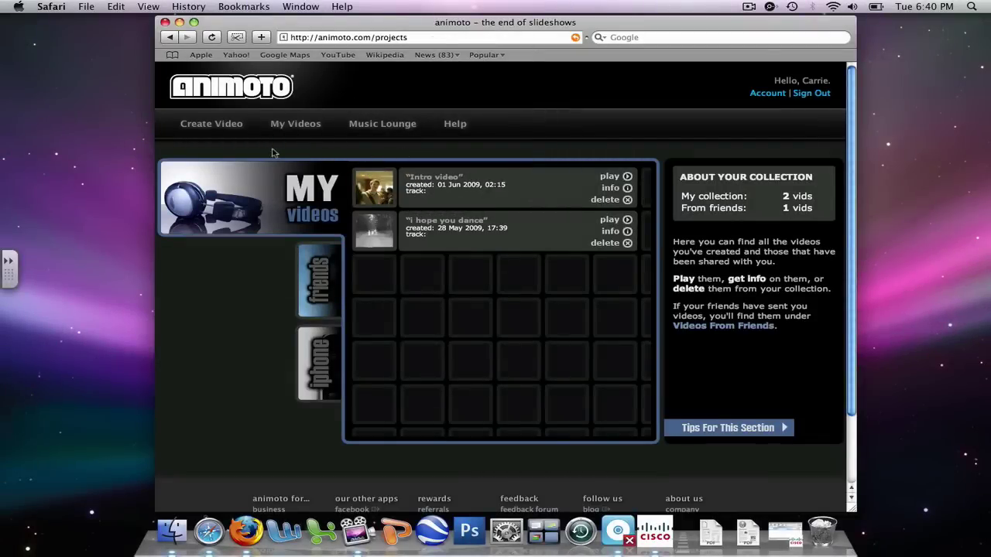
# Step: Create a new video using the free 30-second Animoto Short type
pyautogui.click(213, 133)
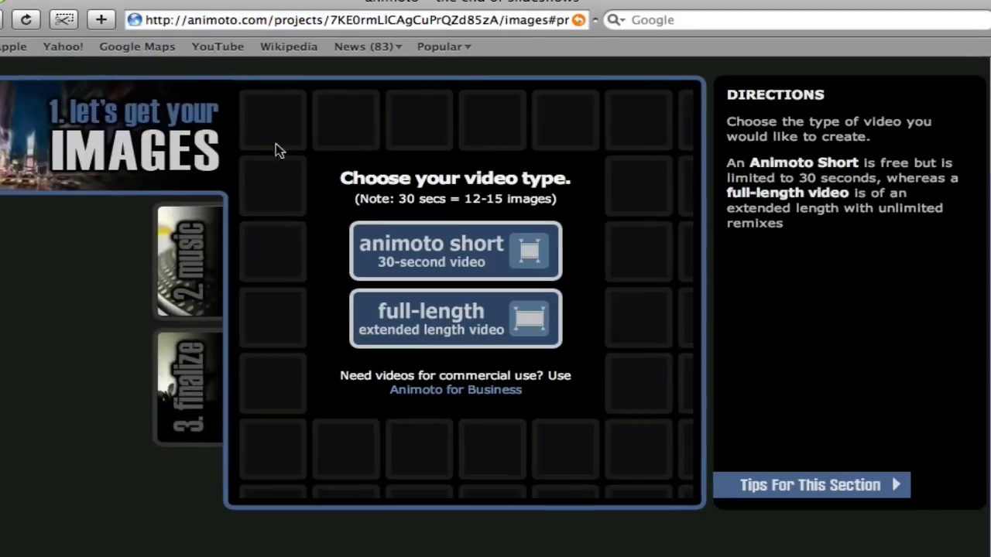
pyautogui.click(417, 252)
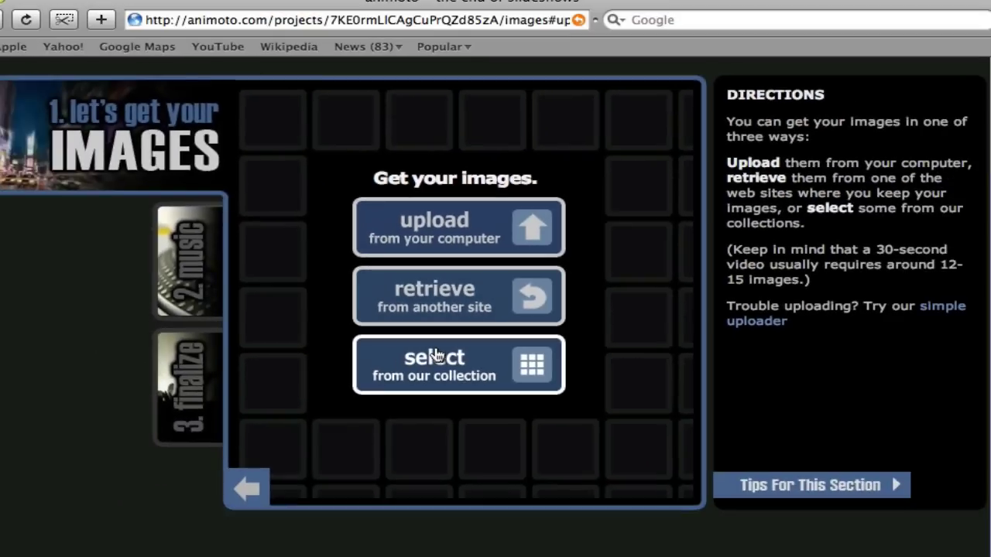
# Step: Browse the stock image collection and open the Nature category
pyautogui.click(438, 358)
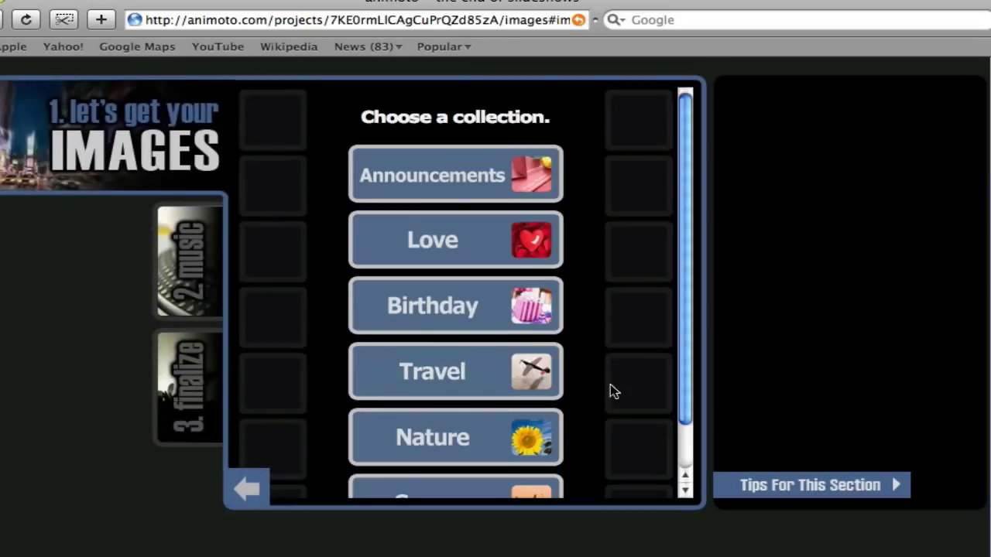
pyautogui.click(686, 490)
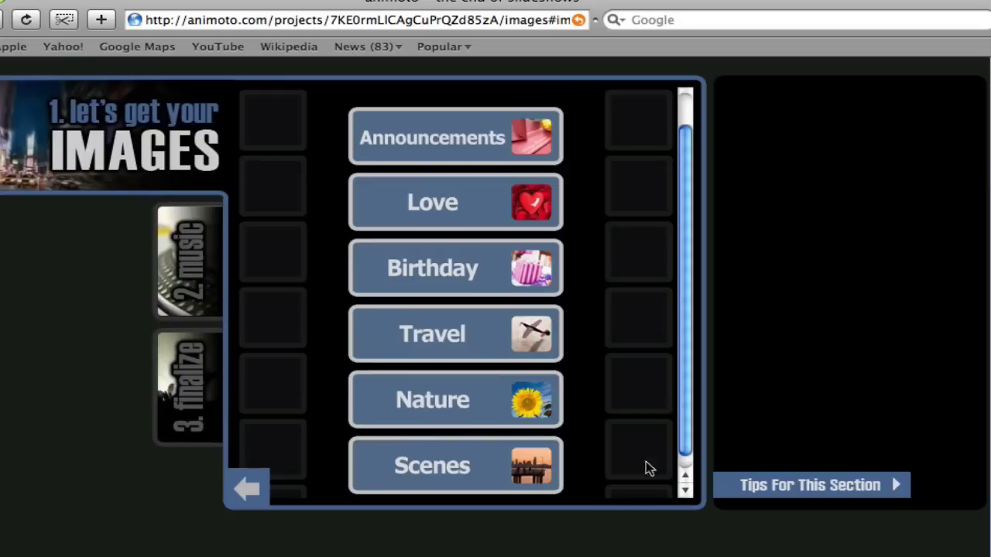
pyautogui.click(456, 396)
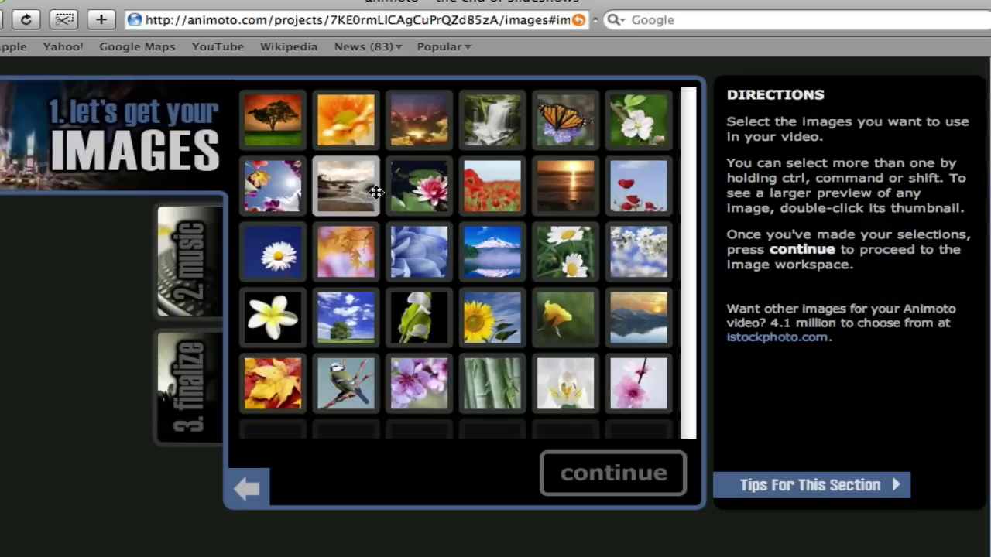
# Step: Select fourteen Nature photos, including a sunset, a waterfall, flowers and a bird, and continue
pyautogui.click(270, 127)
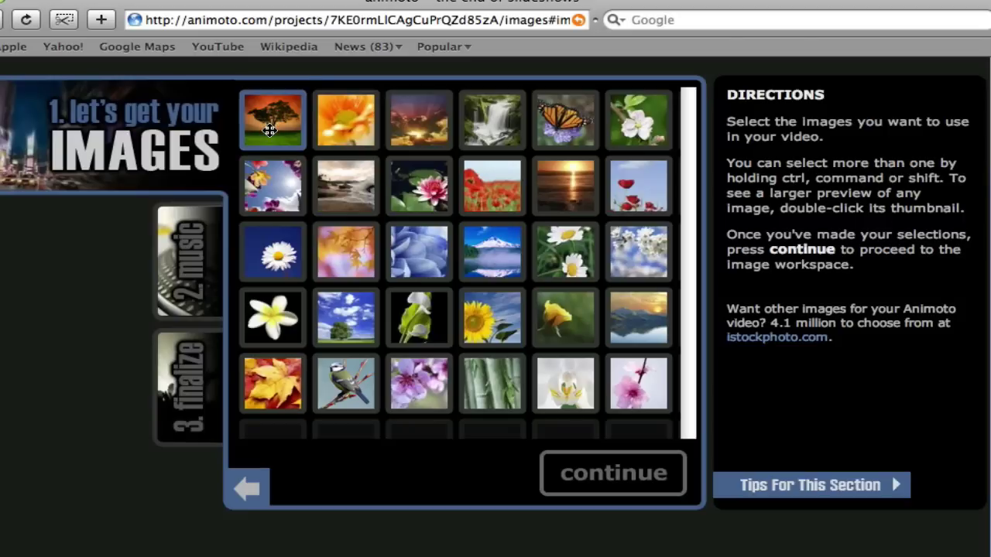
pyautogui.keyDown('super'); pyautogui.click(334, 126); pyautogui.keyUp('super')
pyautogui.keyDown('super'); pyautogui.click(415, 133); pyautogui.keyUp('super')
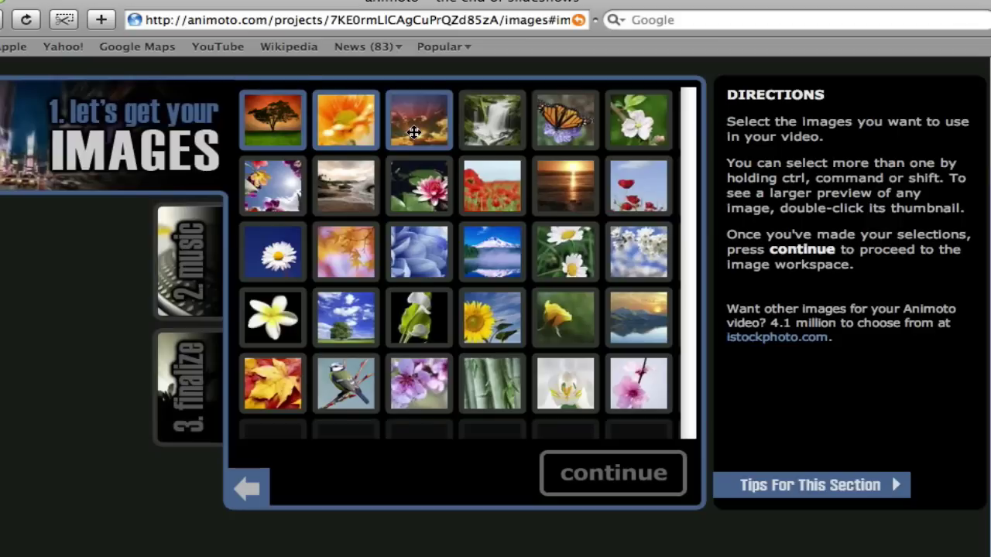
pyautogui.keyDown('super'); pyautogui.click(489, 132); pyautogui.keyUp('super')
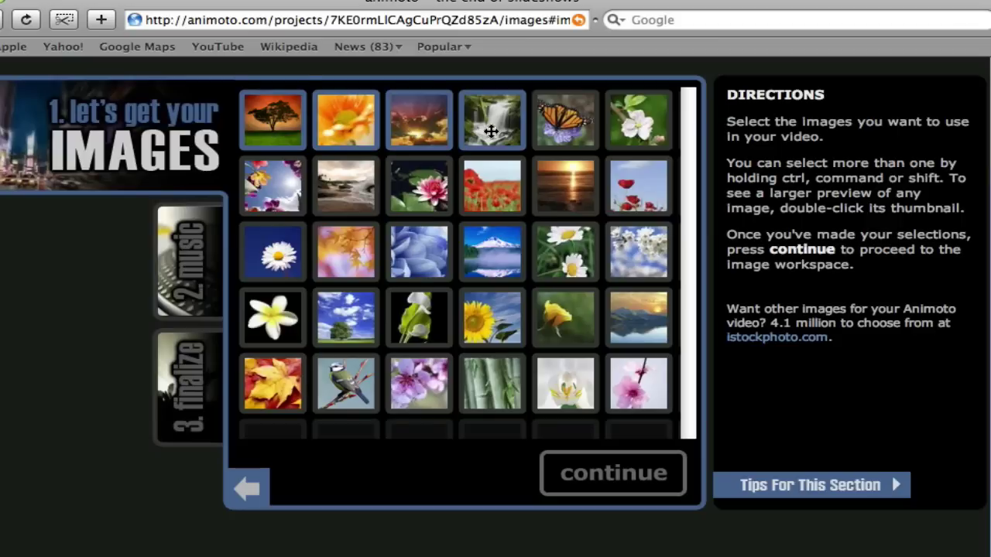
pyautogui.keyDown('super'); pyautogui.click(550, 133); pyautogui.keyUp('super')
pyautogui.keyDown('super'); pyautogui.click(626, 145); pyautogui.keyUp('super')
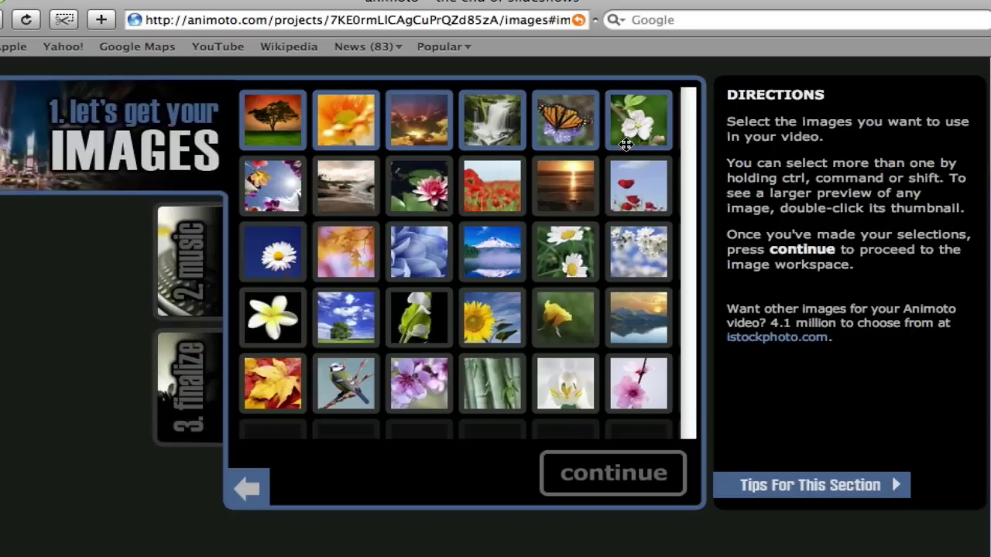
pyautogui.keyDown('super'); pyautogui.click(641, 229); pyautogui.keyUp('super')
pyautogui.keyDown('super'); pyautogui.click(577, 237); pyautogui.keyUp('super')
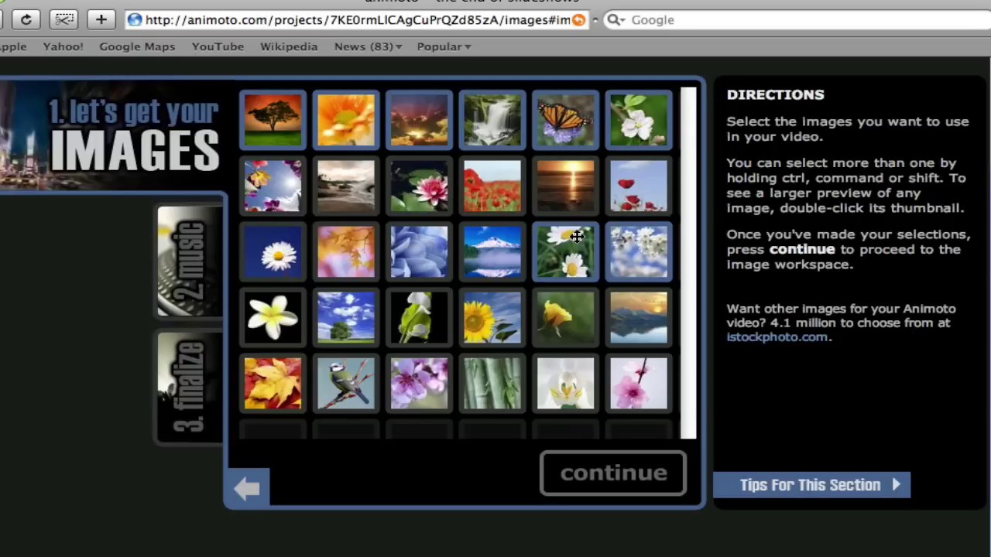
pyautogui.keyDown('super'); pyautogui.click(499, 313); pyautogui.keyUp('super')
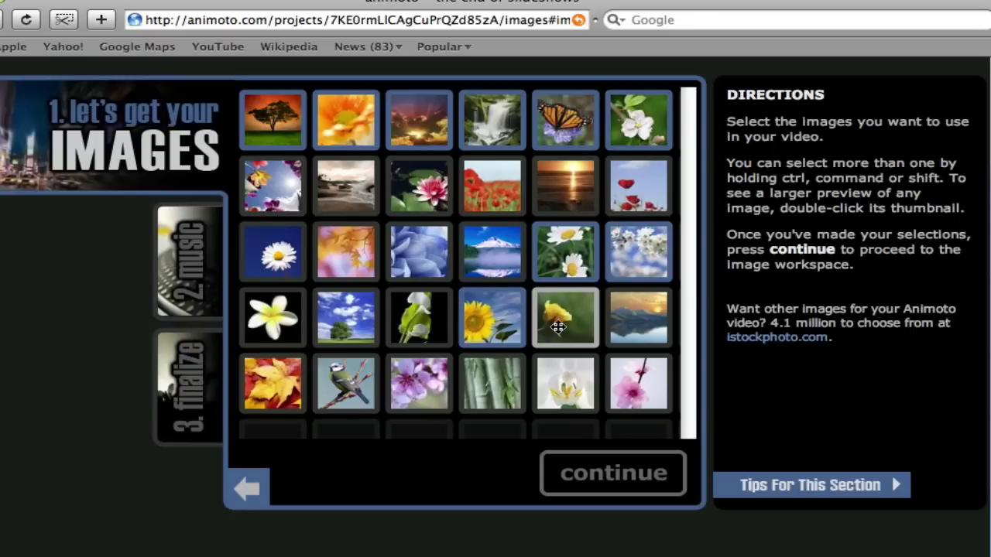
pyautogui.keyDown('super'); pyautogui.click(554, 327); pyautogui.keyUp('super')
pyautogui.keyDown('super'); pyautogui.click(329, 387); pyautogui.keyUp('super')
pyautogui.keyDown('super'); pyautogui.click(338, 329); pyautogui.keyUp('super')
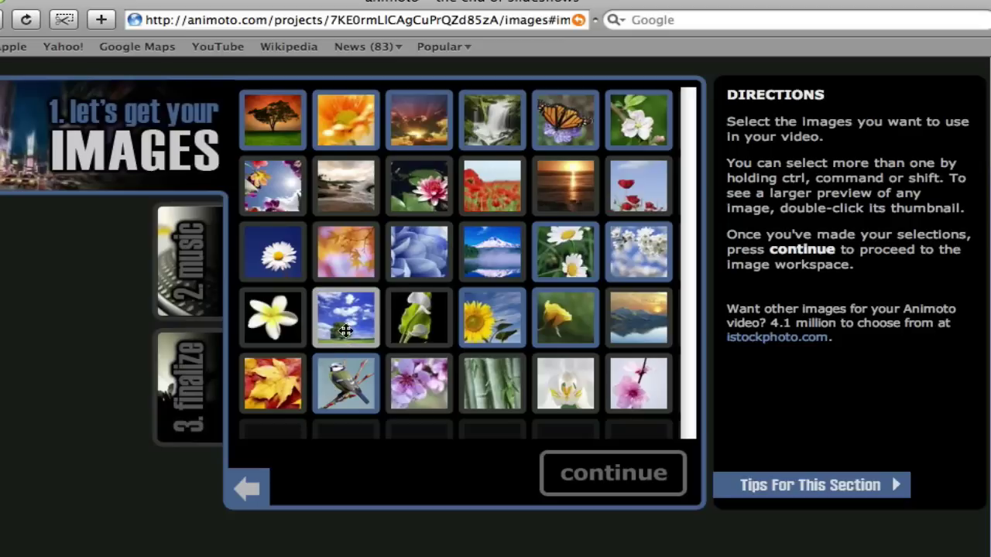
pyautogui.keyDown('super'); pyautogui.click(297, 251); pyautogui.keyUp('super')
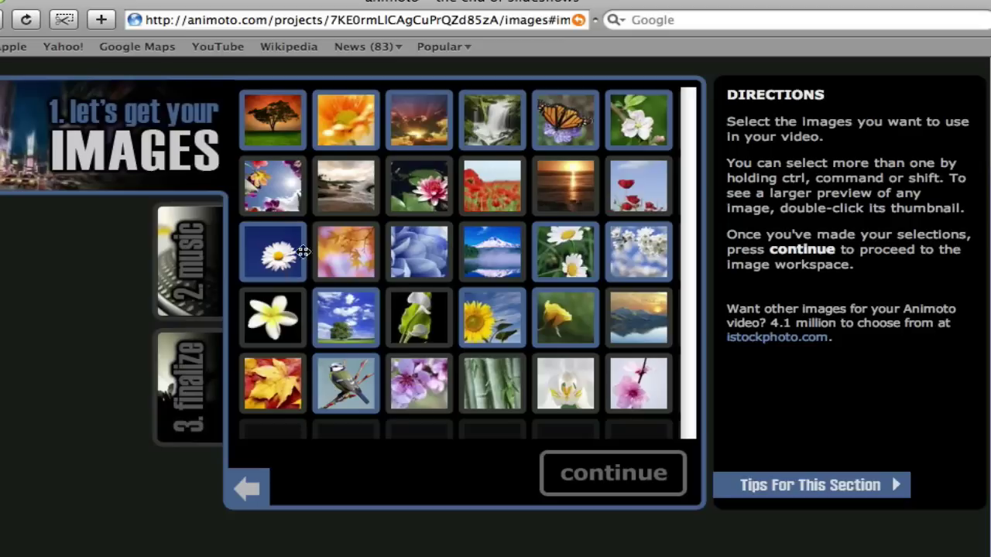
pyautogui.keyDown('super'); pyautogui.click(354, 252); pyautogui.keyUp('super')
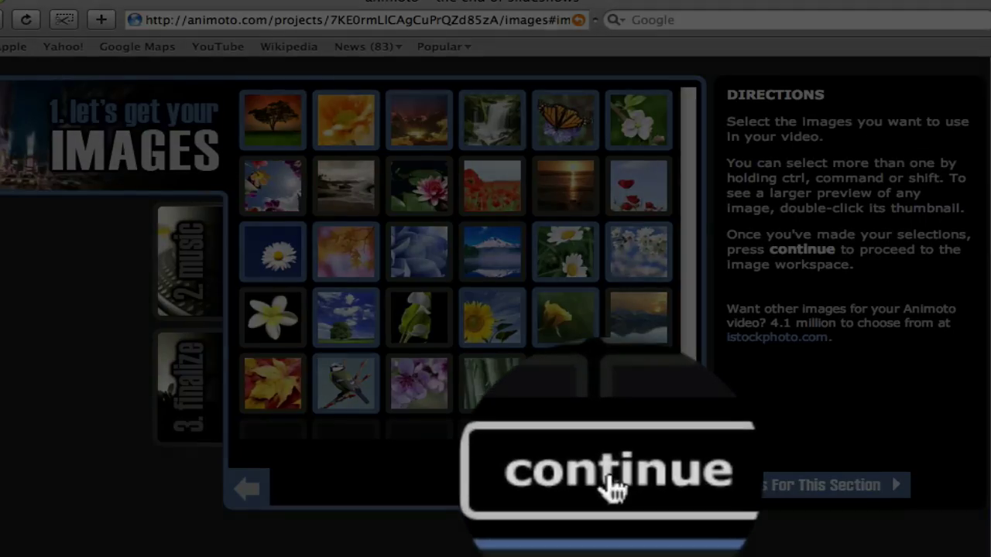
pyautogui.click(612, 488)
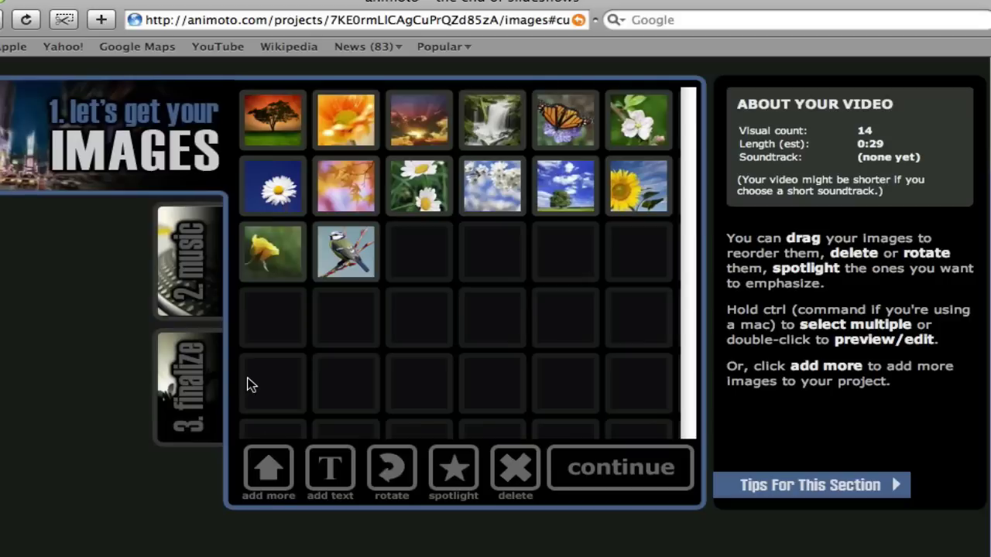
# Step: Keep the 14-image, 0:29 lineup and proceed to the music step
pyautogui.click(197, 280)
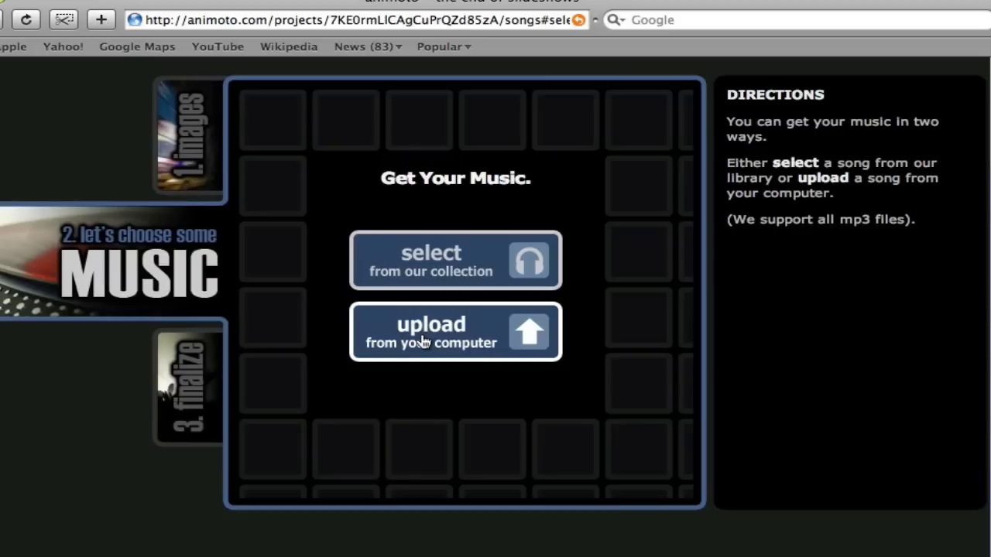
# Step: Choose Christopher Ames' 'Pictures of Us' from Featured Tracks as the soundtrack
pyautogui.click(425, 265)
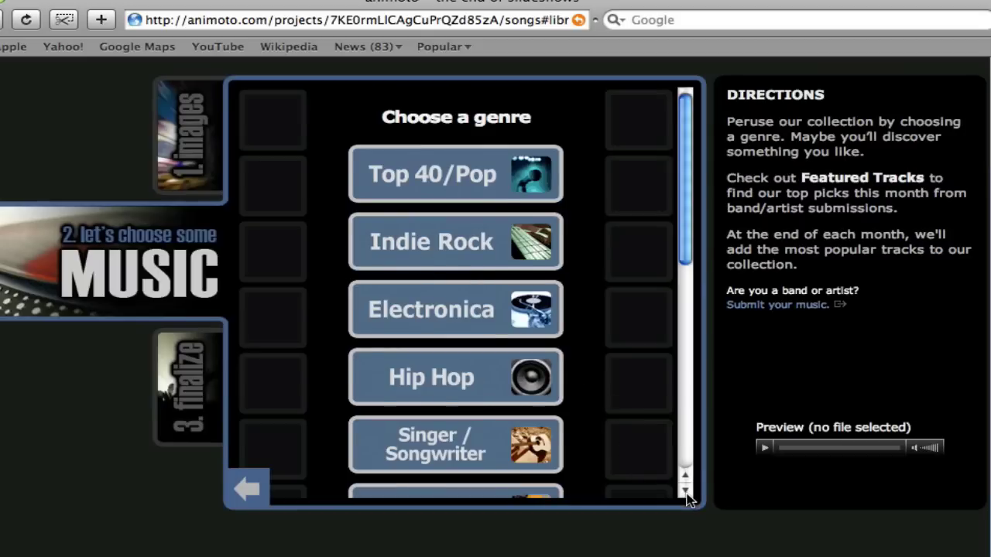
pyautogui.moveTo(687, 494); pyautogui.dragTo(688, 498)
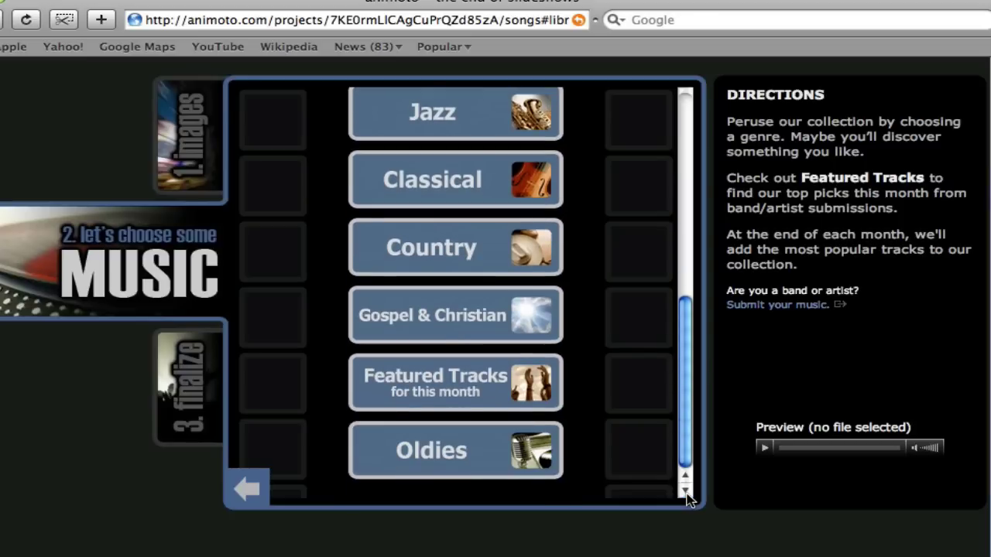
pyautogui.click(455, 392)
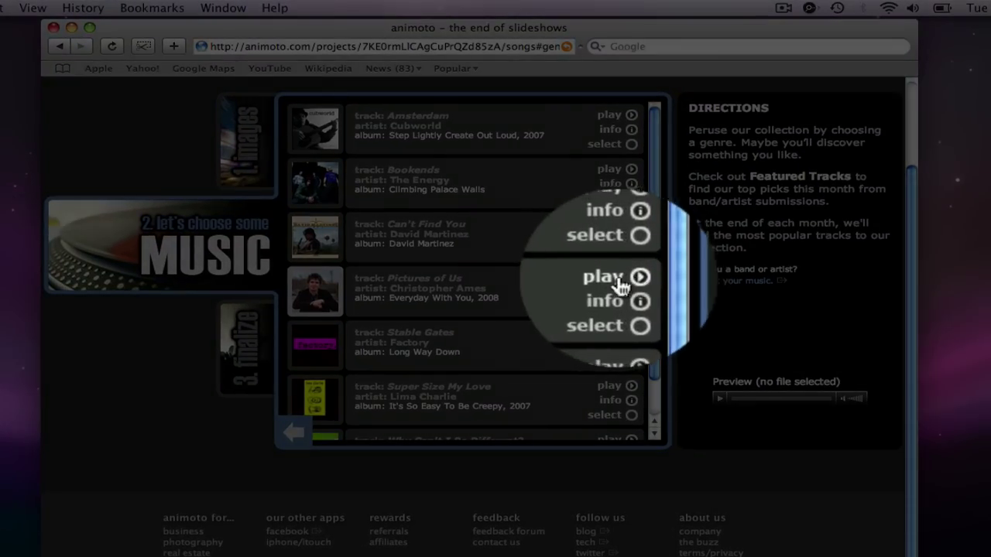
pyautogui.click(631, 309)
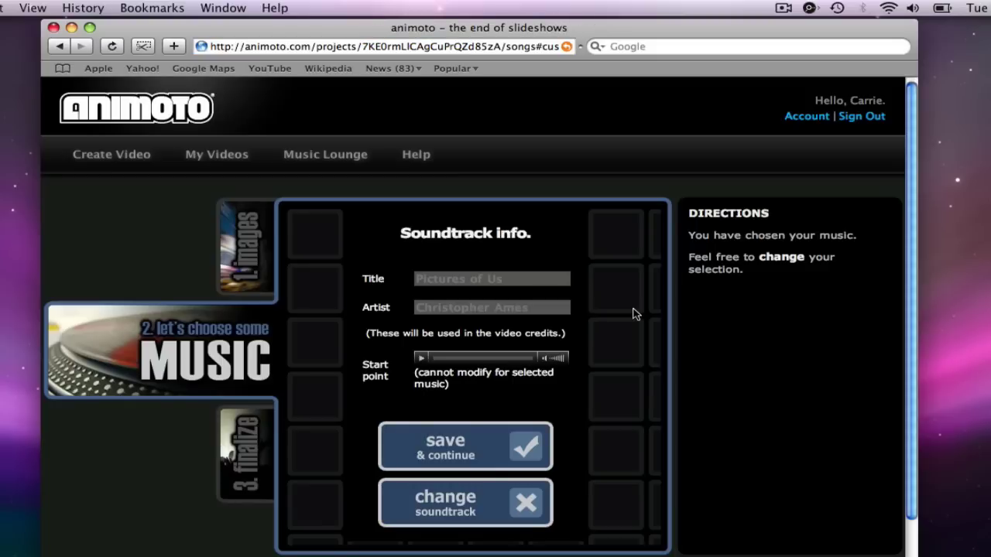
# Step: Keep Animoto Short length with normal pacing and set the sunset photo as cover
pyautogui.click(472, 444)
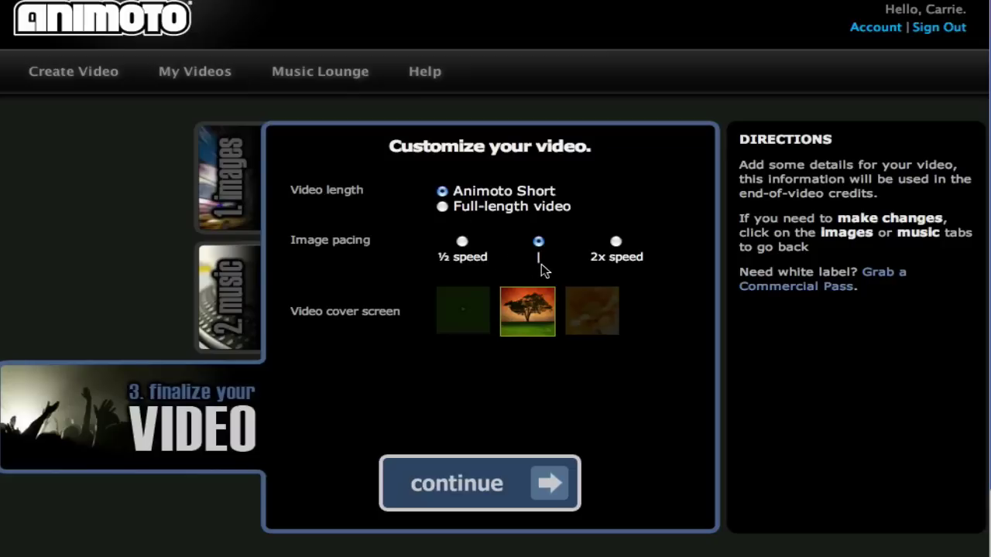
pyautogui.click(583, 324)
pyautogui.click(598, 326)
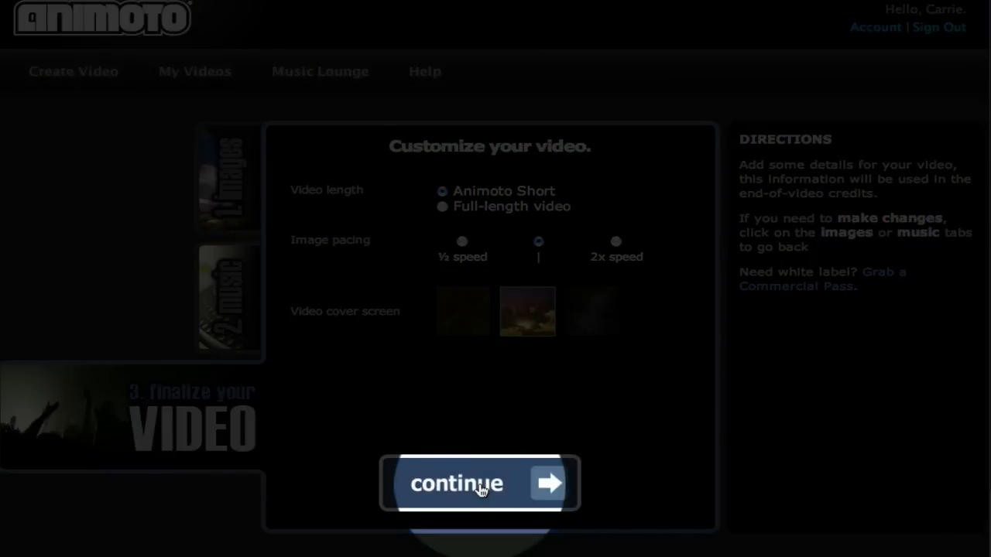
# Step: Enter 'Nature' as the video title and submit it for creation
pyautogui.click(480, 486)
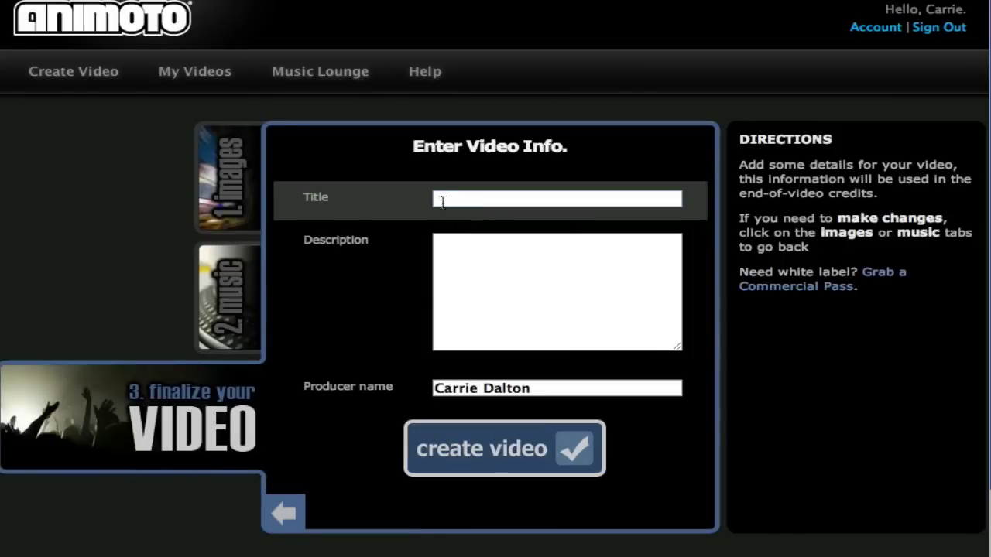
pyautogui.click(442, 201)
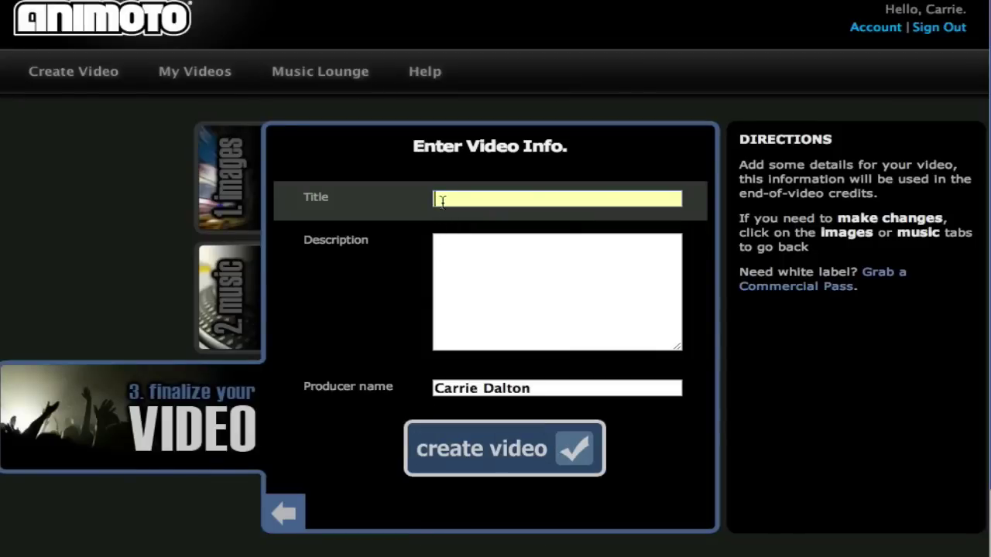
pyautogui.write('Nature')
pyautogui.click(460, 261)
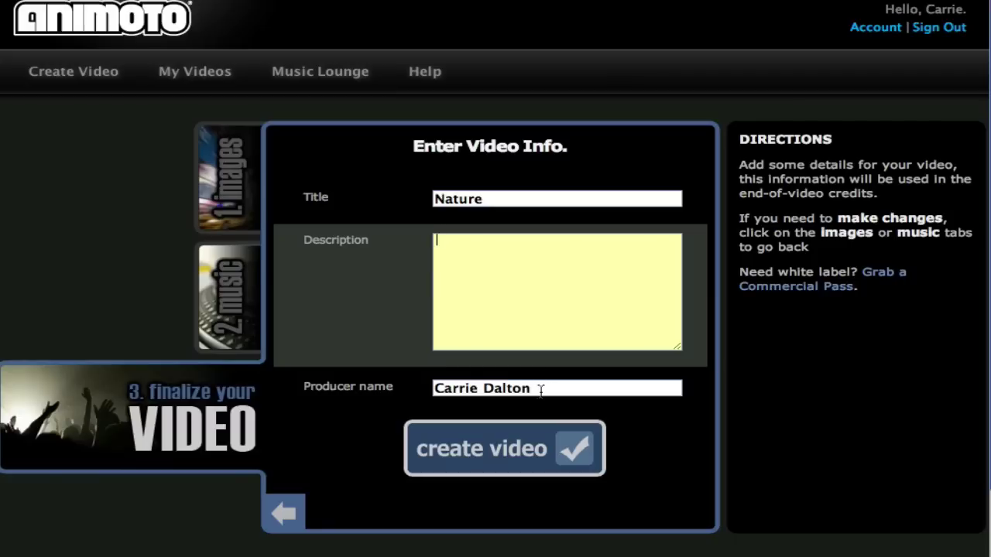
pyautogui.click(521, 454)
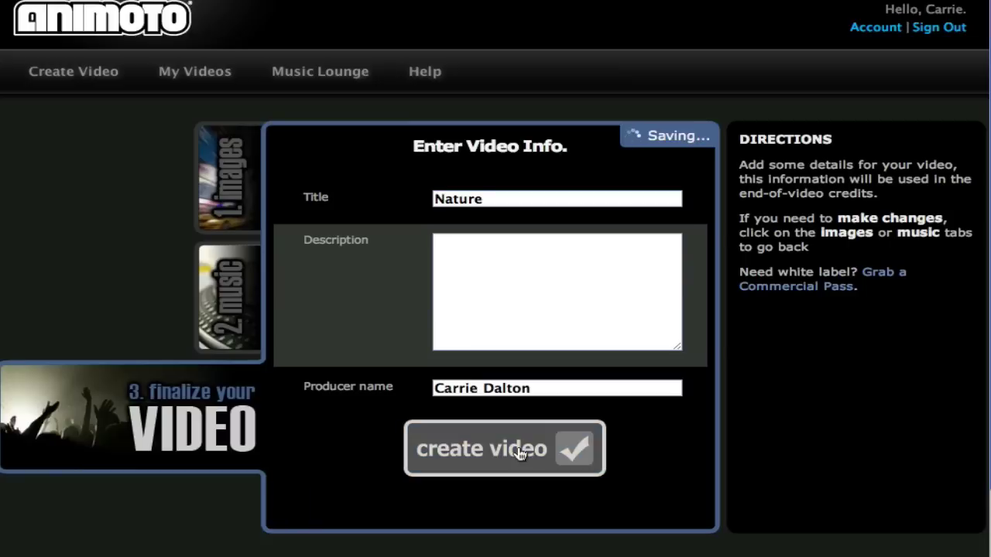